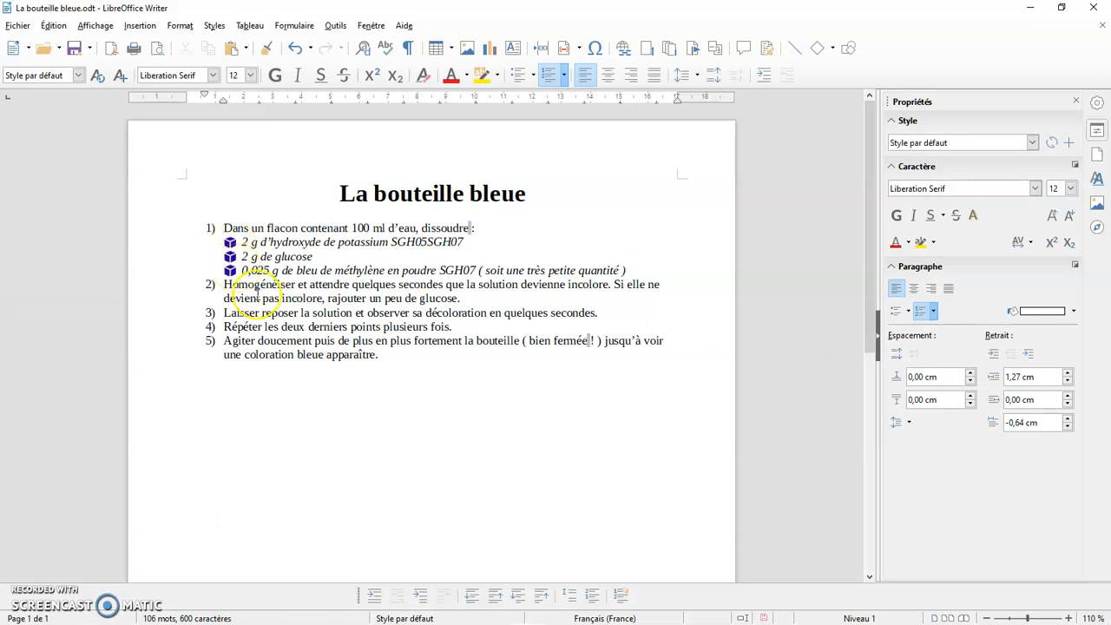
Try adding an empty item demoted one level below list item 2, and remove it again
left_click(468, 300)
key("Return")
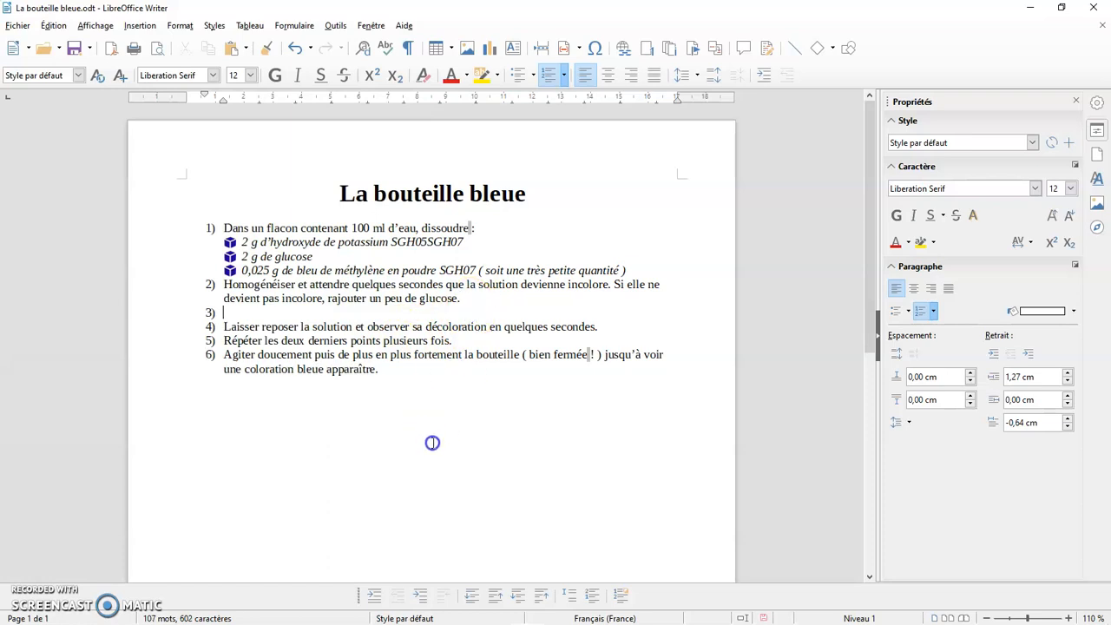
left_click(373, 595)
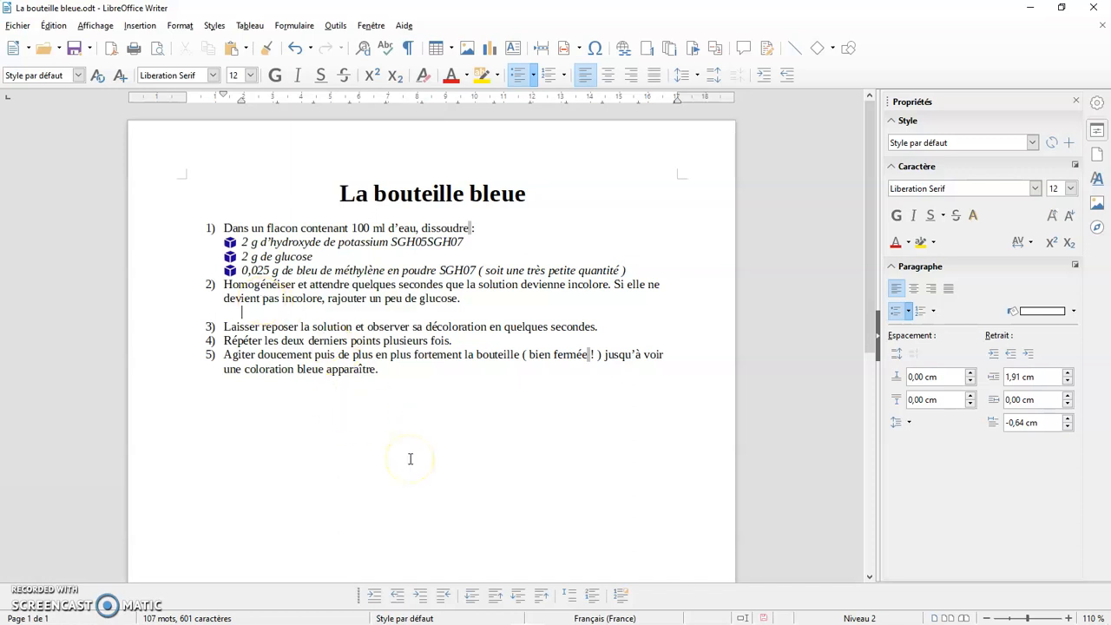
key("BackSpace")
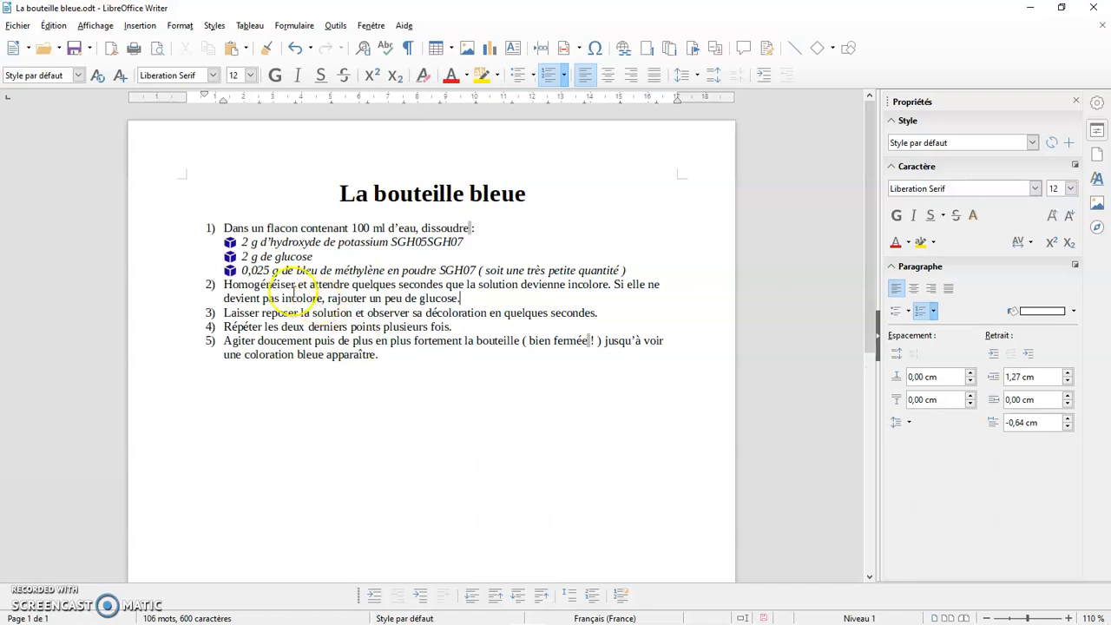
Examine the position and spacing settings of the numbered list's first level, starting from item 1
left_click(227, 229)
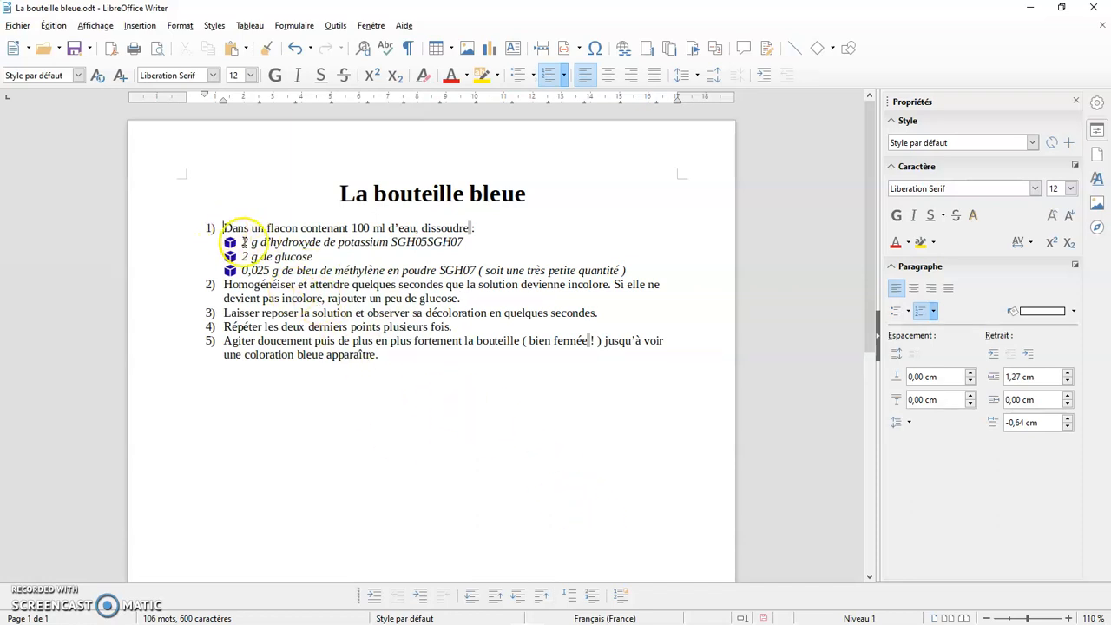
left_click(620, 594)
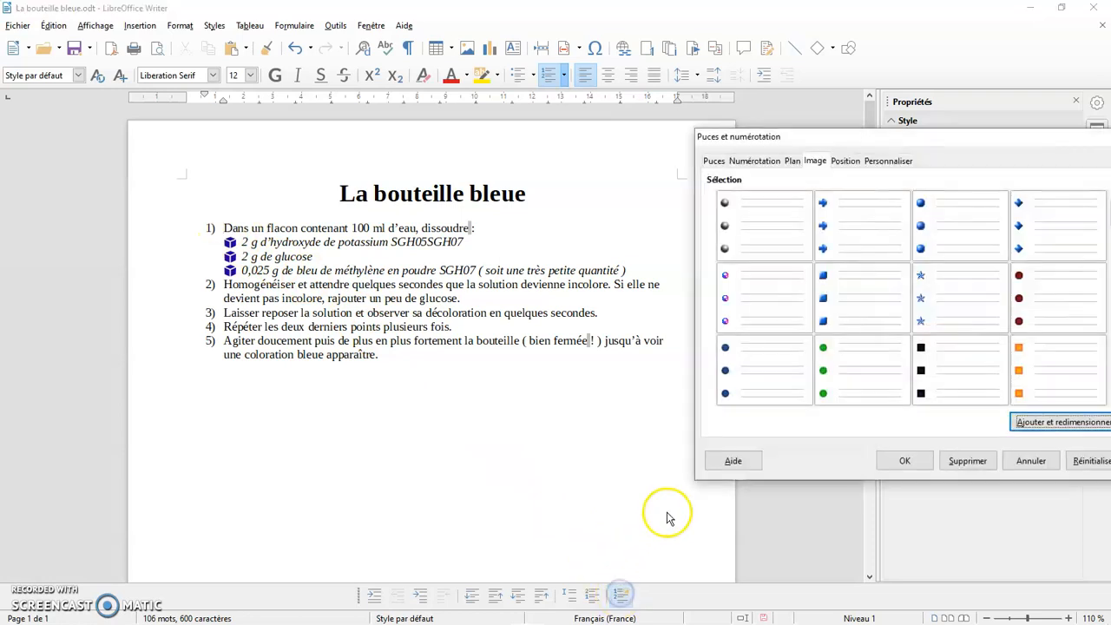
left_click(845, 163)
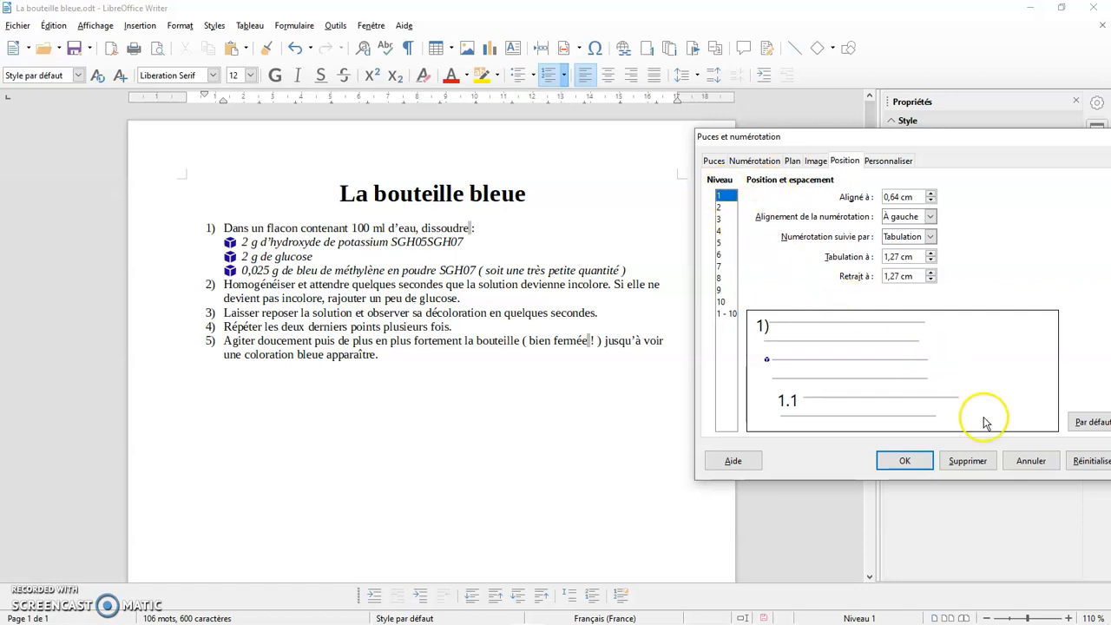
left_click(1026, 461)
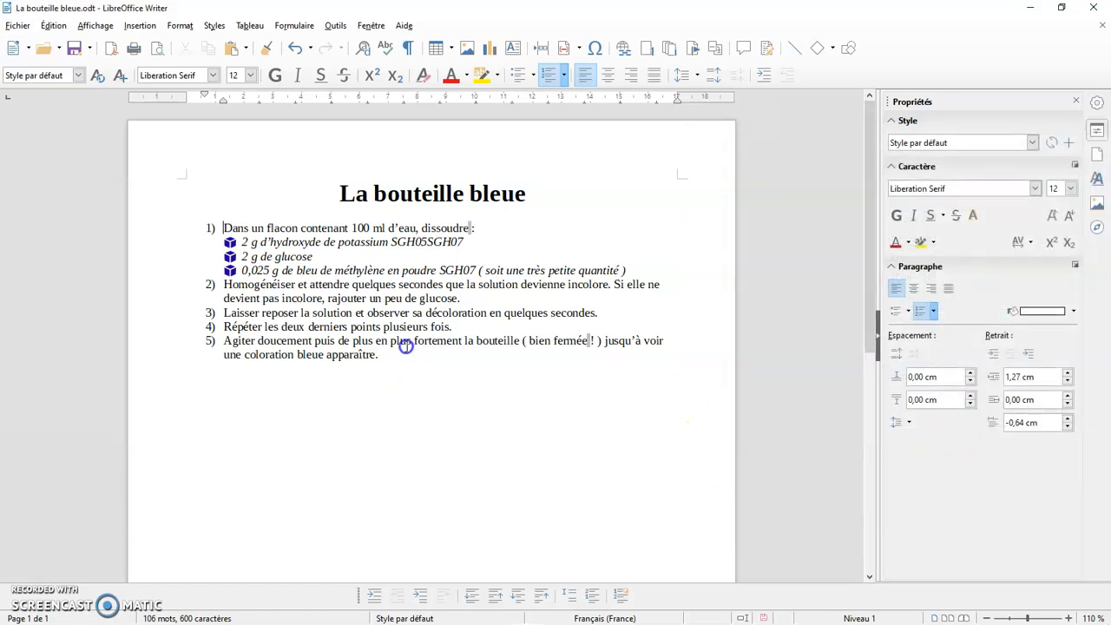
Show the formatting marks and check the first-line and left indent markers of item 1 on the ruler
left_click(408, 52)
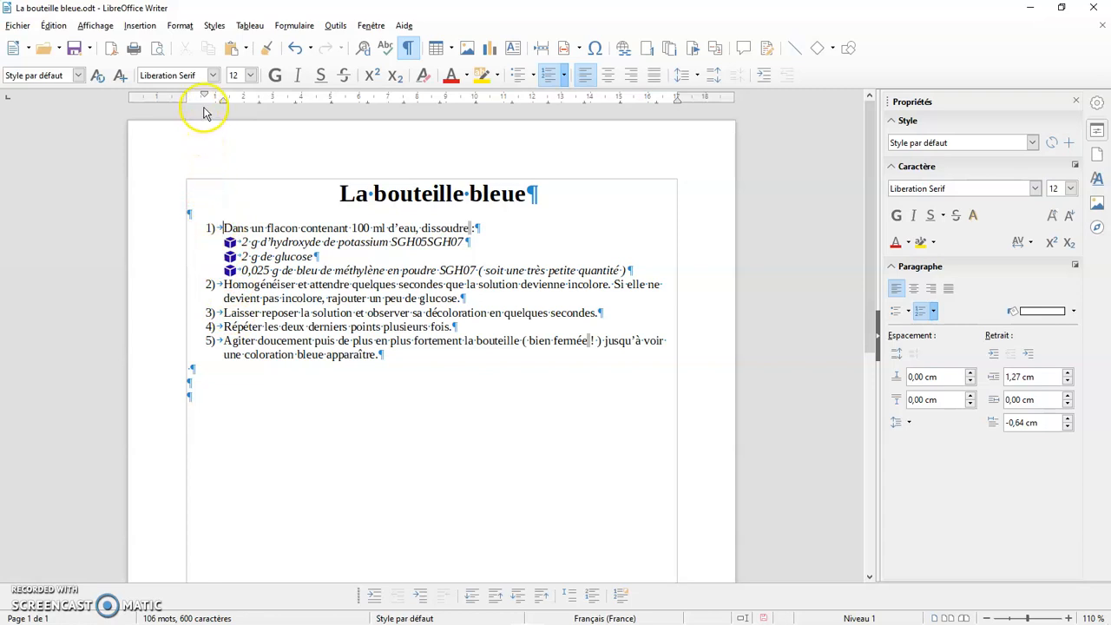
mouse_move(205, 99)
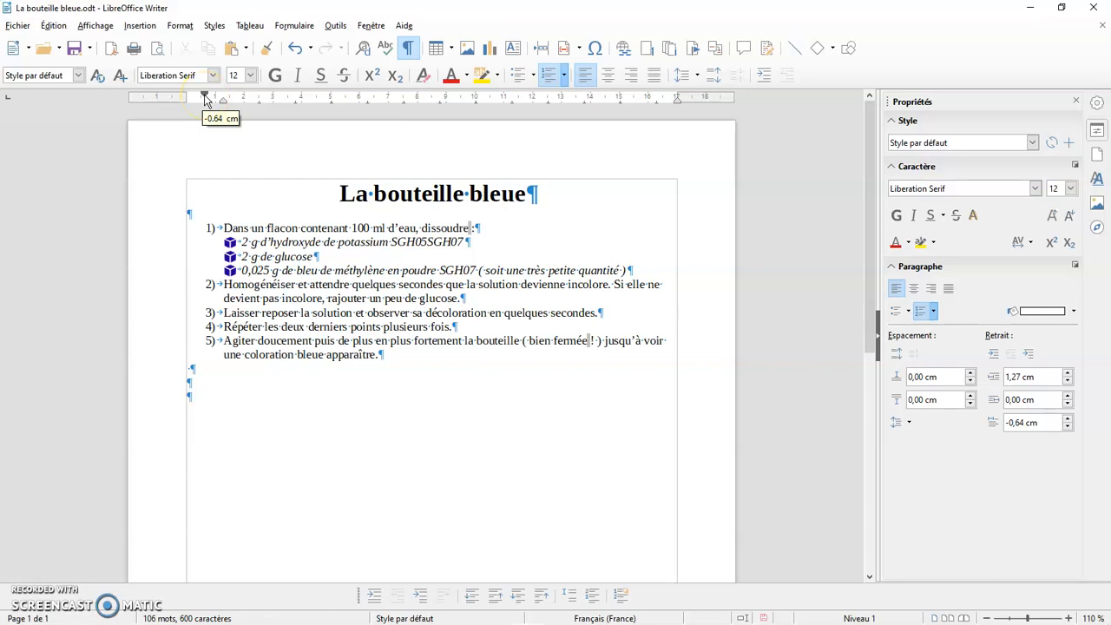
left_click(206, 136)
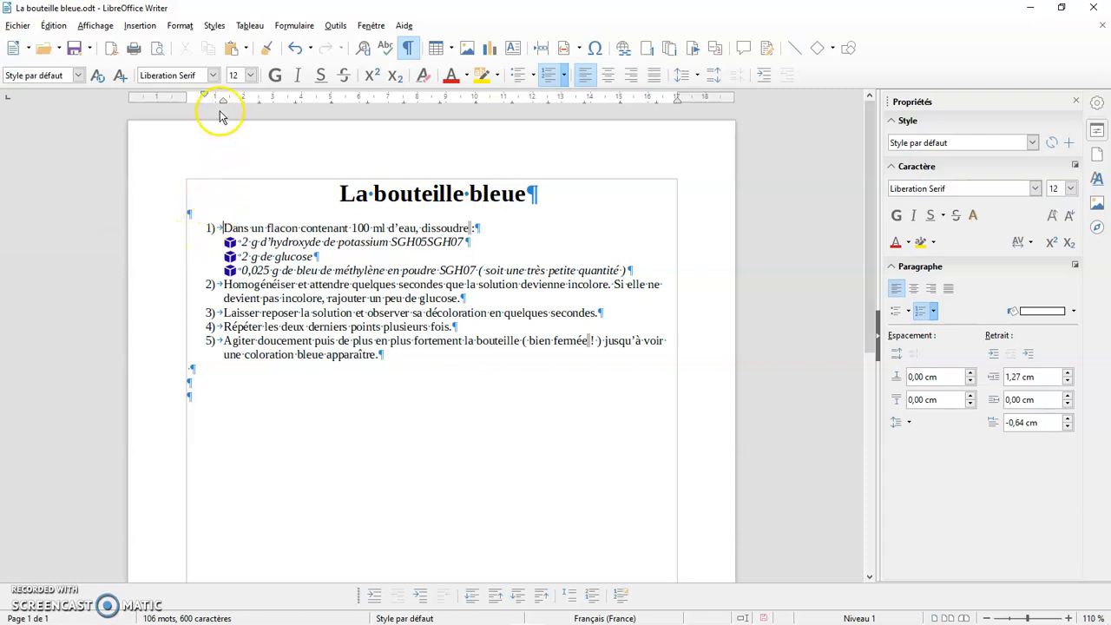
left_click_drag(223, 105, 223, 105)
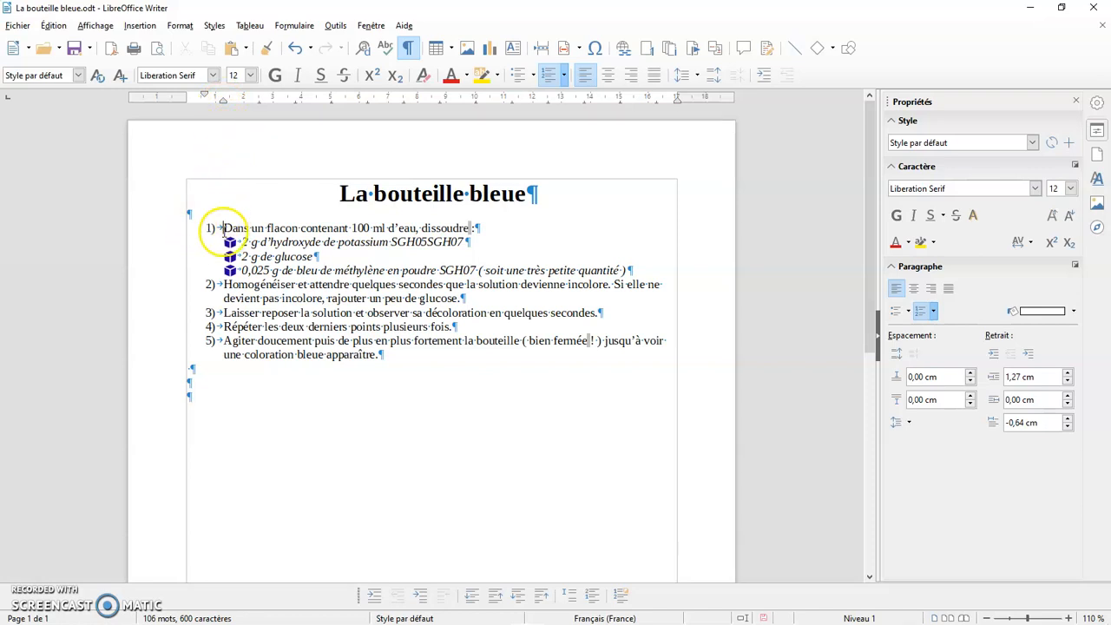
Set the level 1 numbering position (Aligné à) of the list to 1 cm
left_click(620, 594)
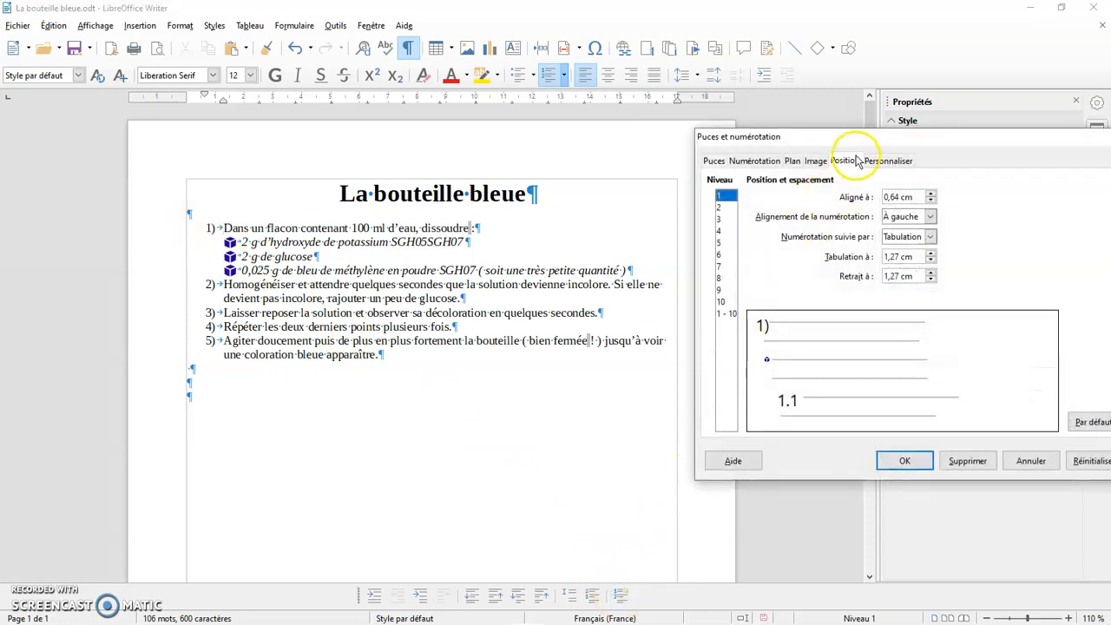
left_click_drag(825, 141, 797, 119)
left_click(701, 173)
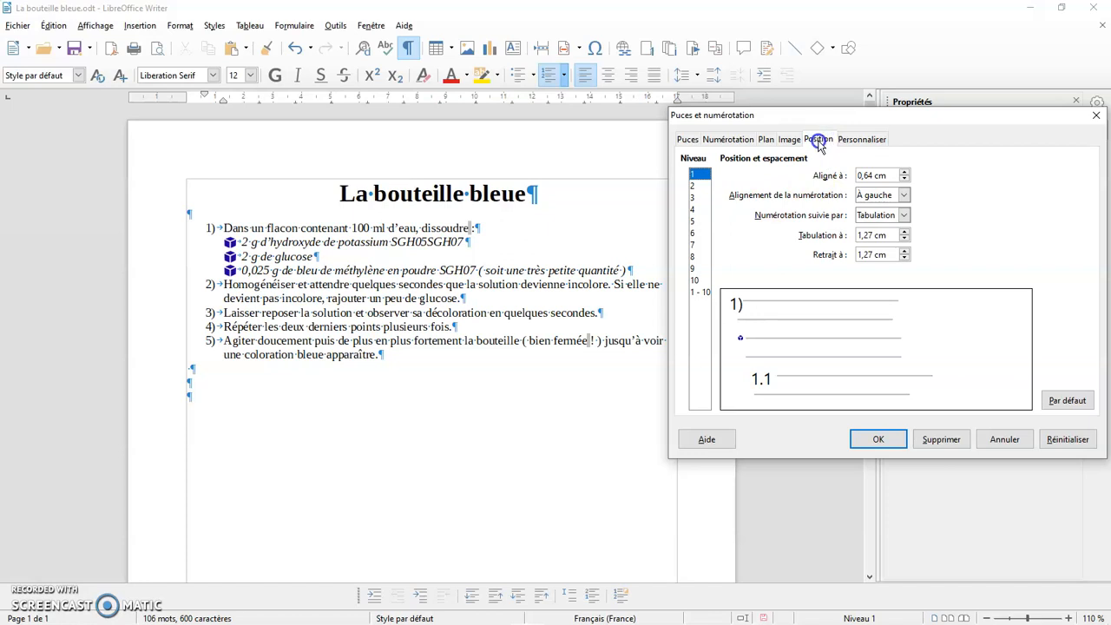
left_click(700, 293)
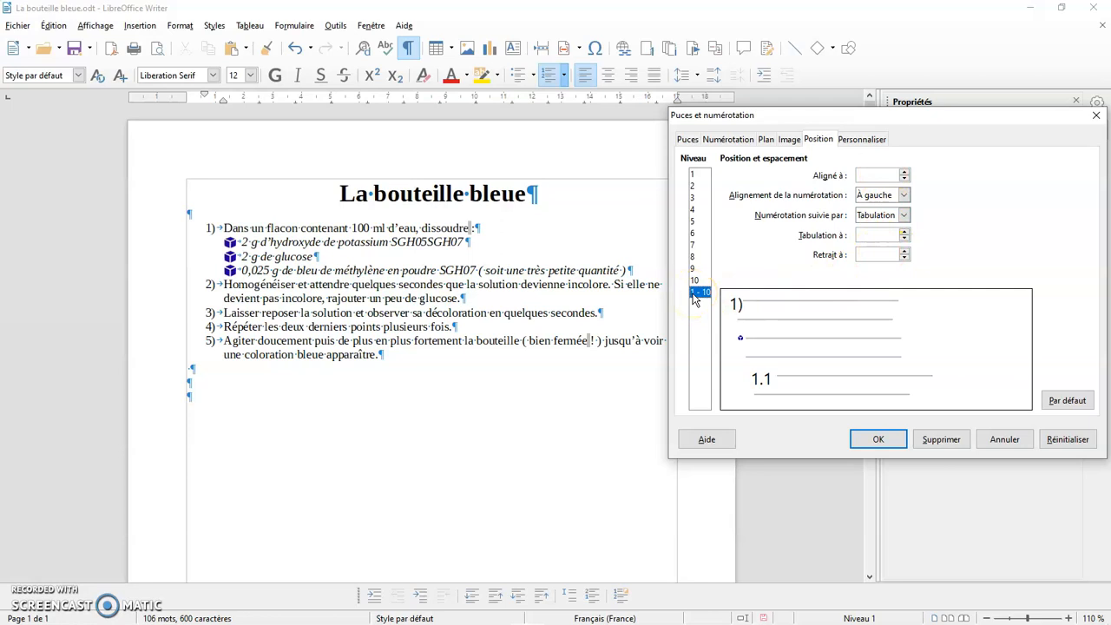
left_click(700, 177)
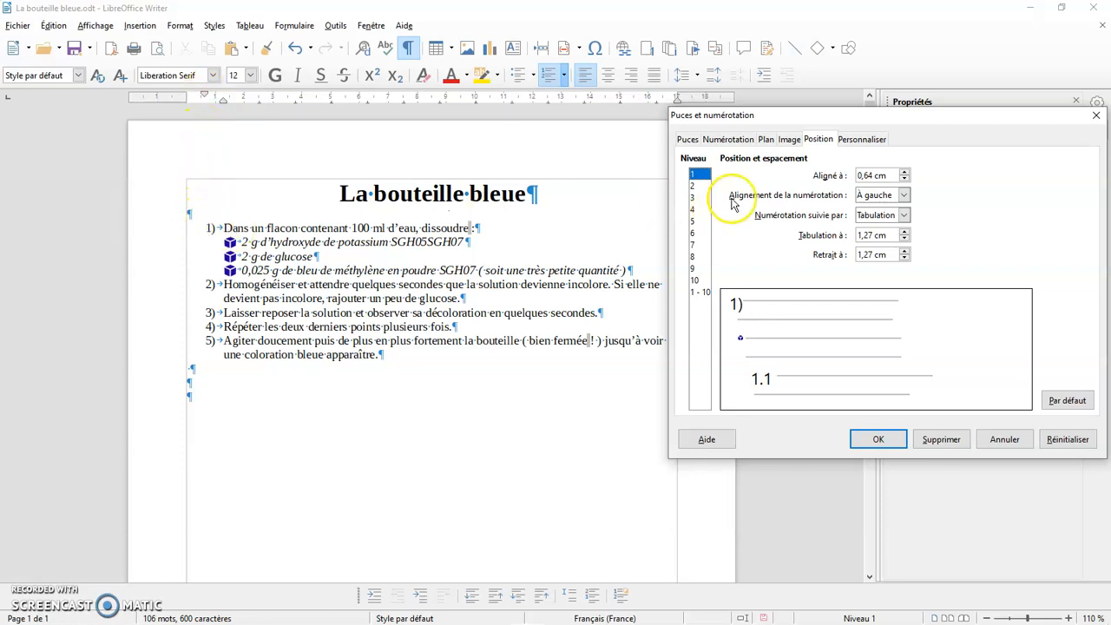
double_click(872, 175)
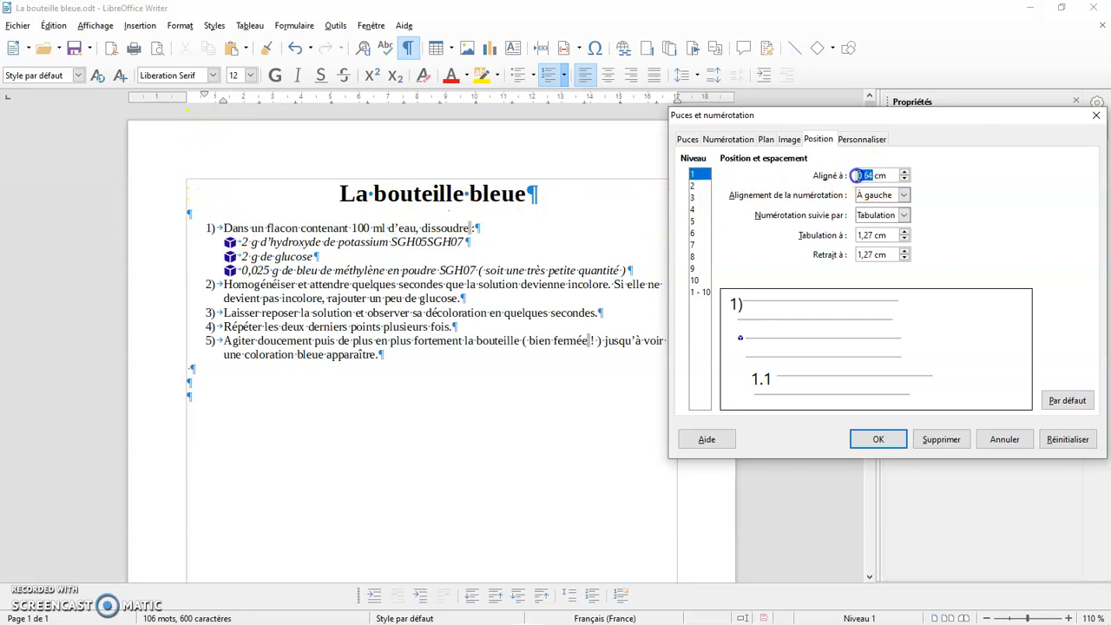
type("1")
left_click(878, 439)
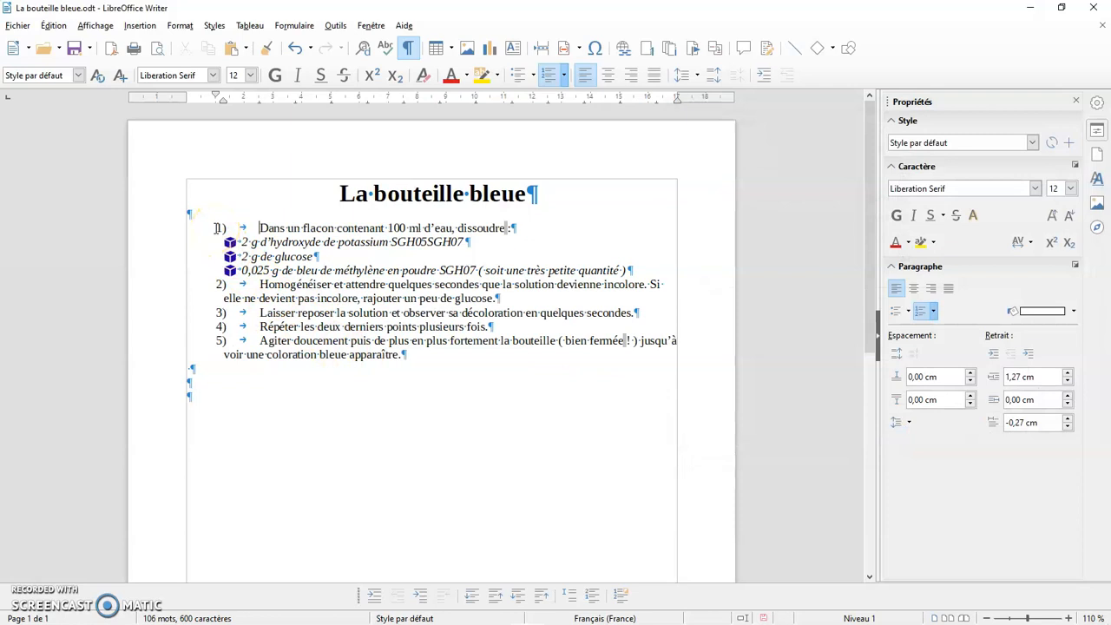
Set the level 1 numbering position (Aligné à) back to 0,64 cm
left_click(621, 595)
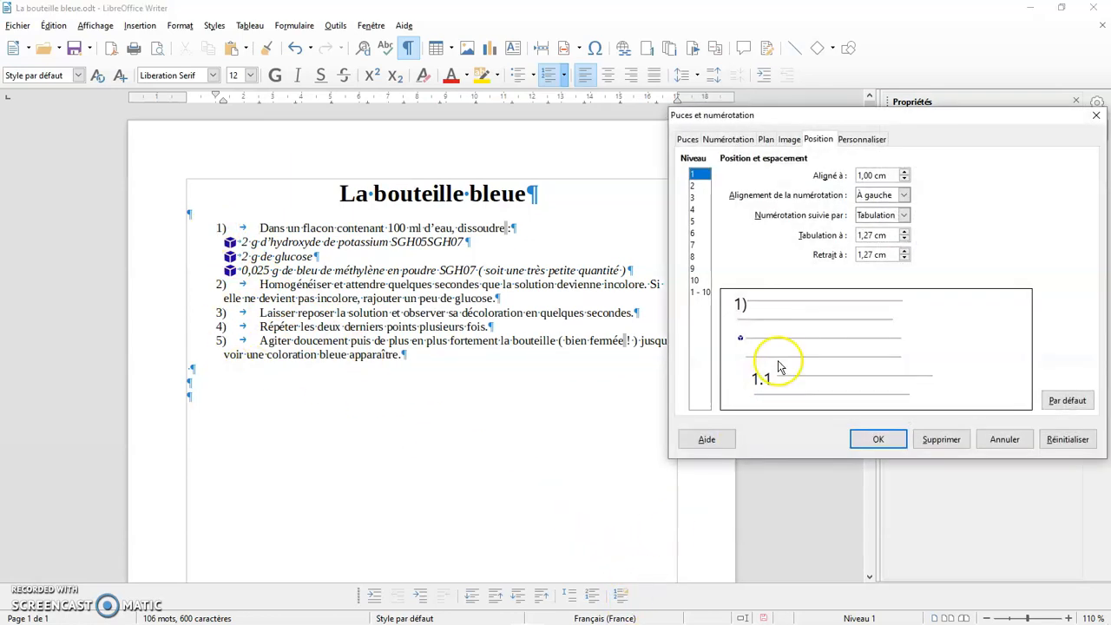
left_click_drag(871, 175, 846, 180)
type("0,")
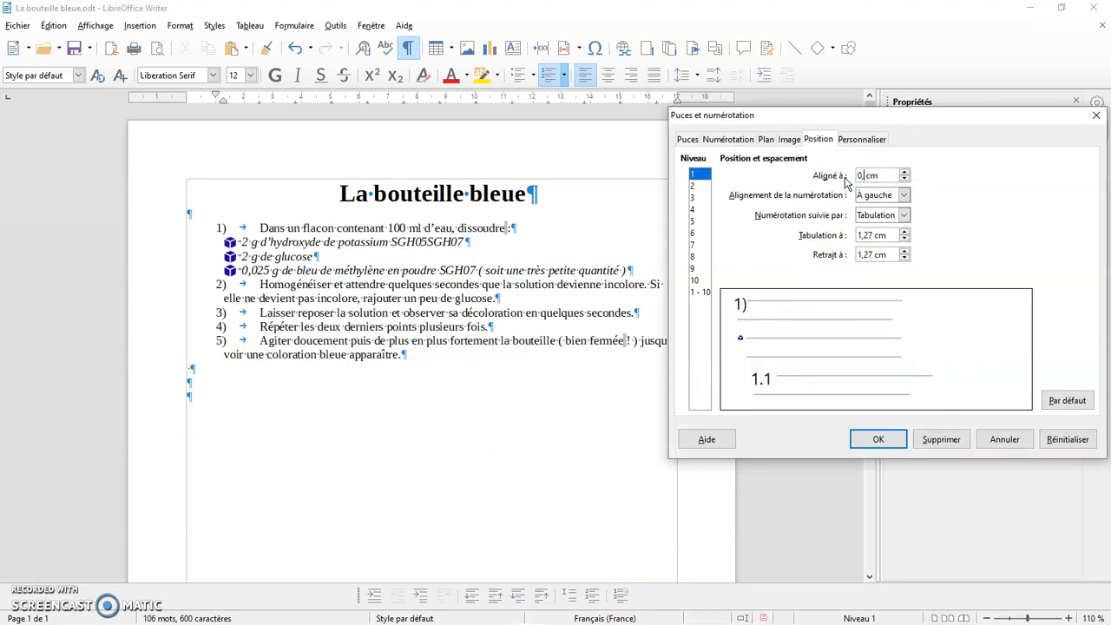
left_click(878, 439)
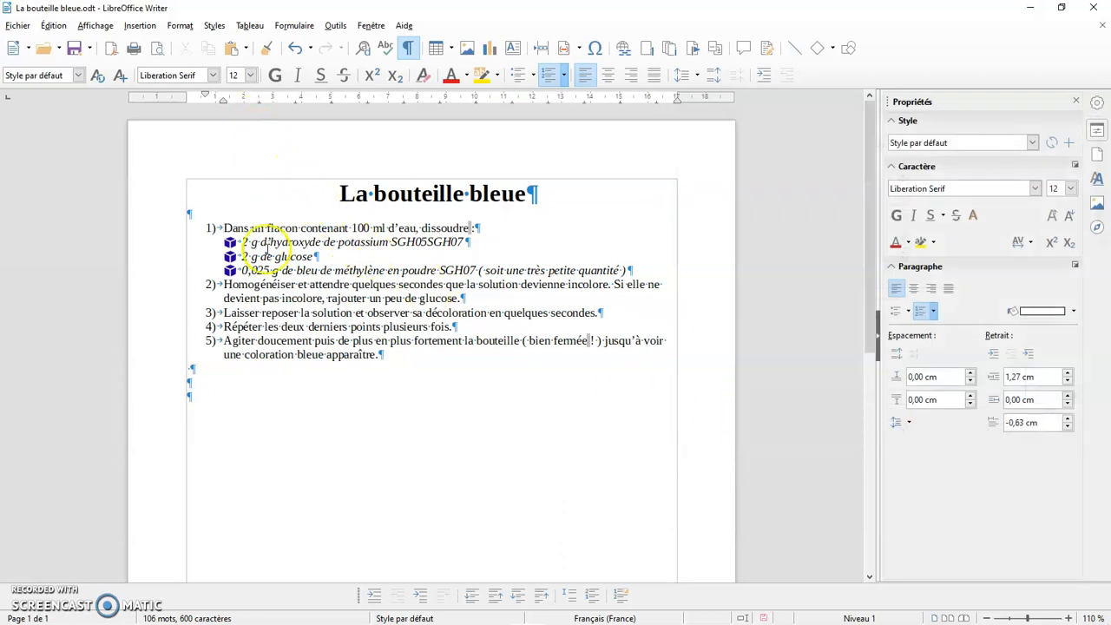
Change the level 1 numbering alignment to À droite and apply it to the list
left_click(619, 597)
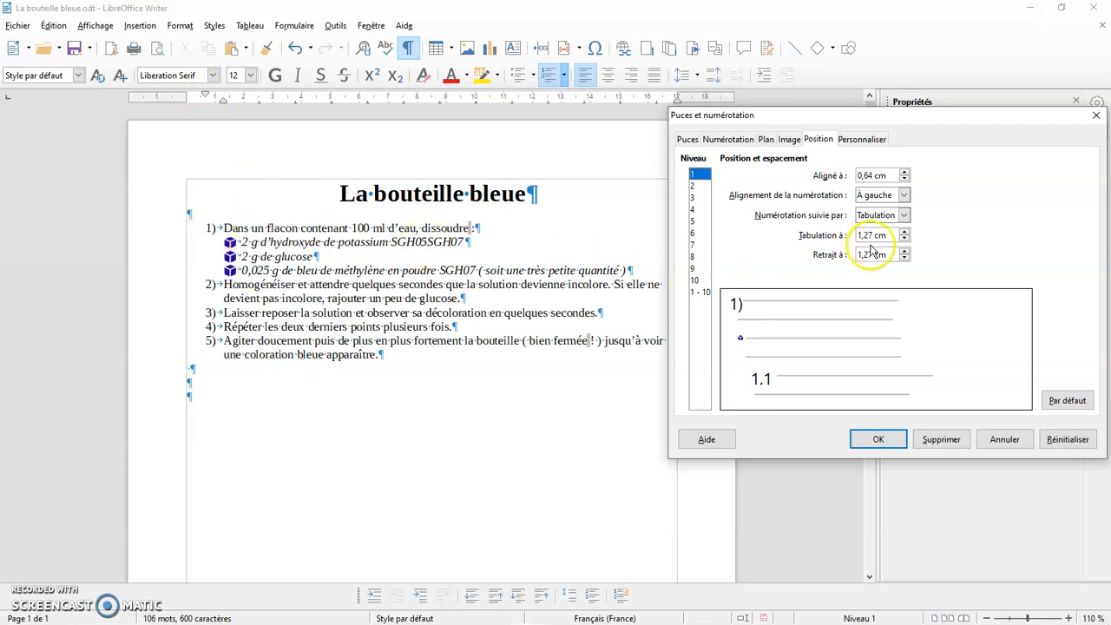
left_click(902, 196)
left_click(875, 233)
left_click(876, 440)
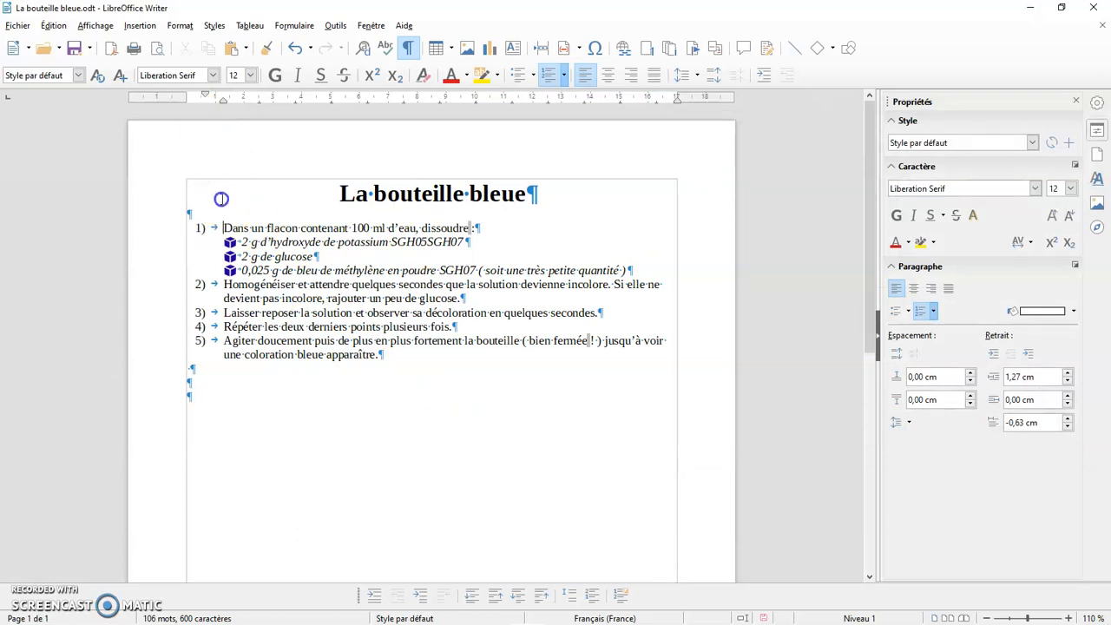
Return the level 1 numbering alignment to À gauche and apply it to the list
left_click(625, 595)
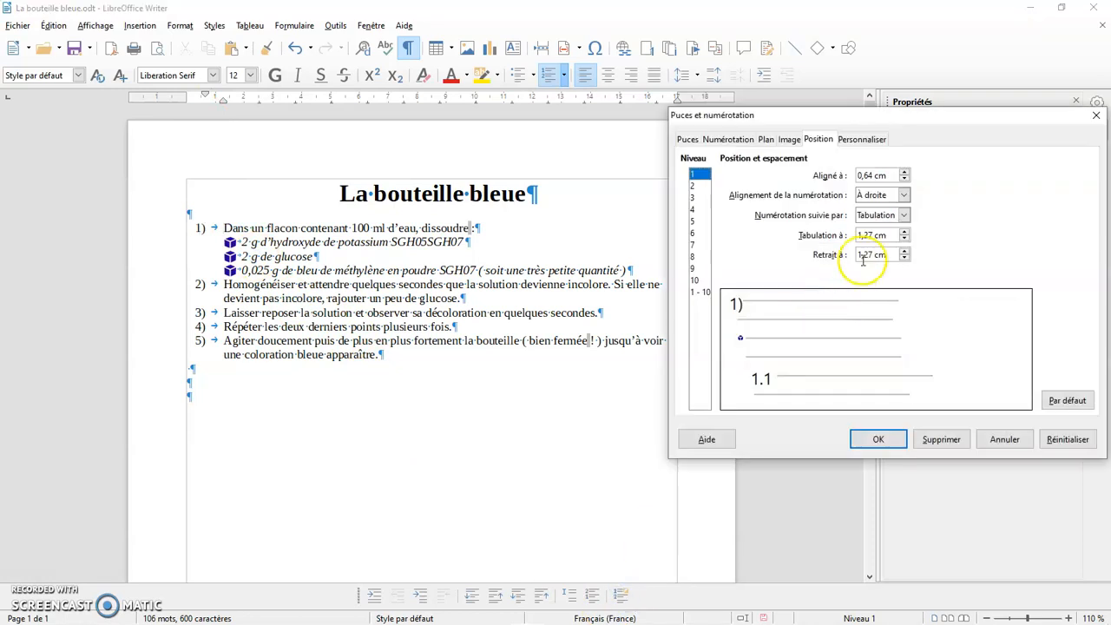
left_click(904, 195)
left_click(885, 209)
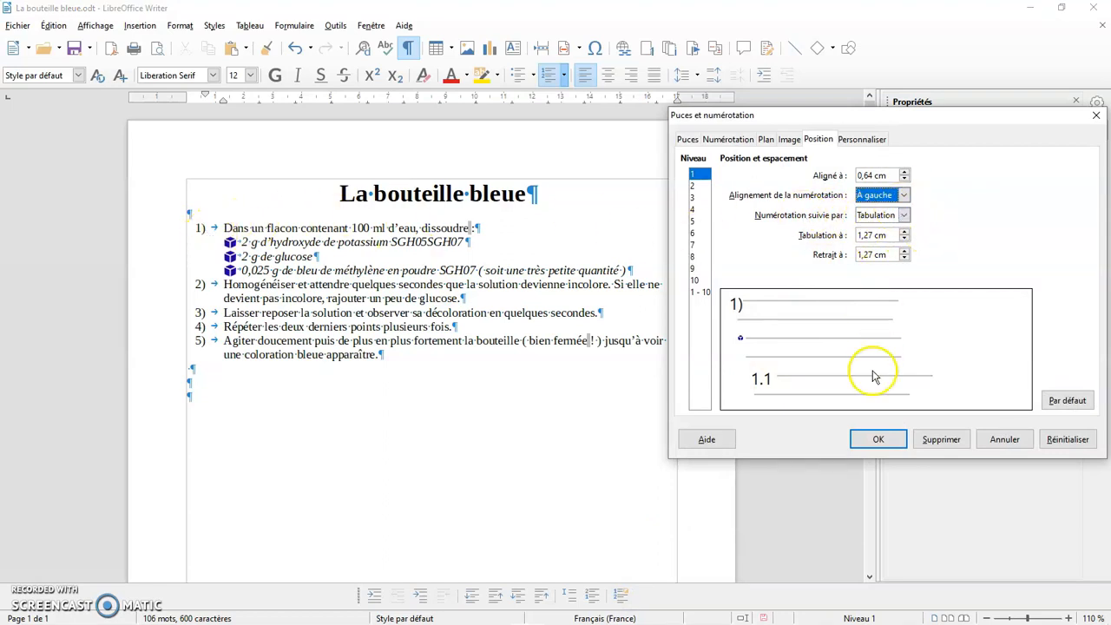
left_click(872, 438)
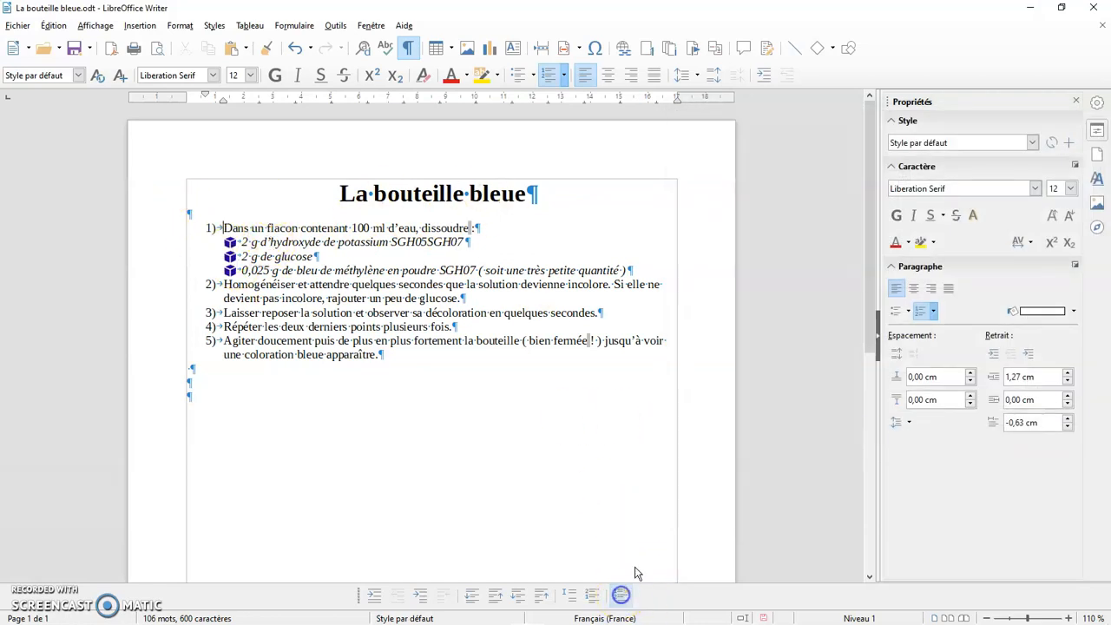
Set the tab stop after the level 1 numbering (Tabulation à) to 2 cm
left_click(620, 594)
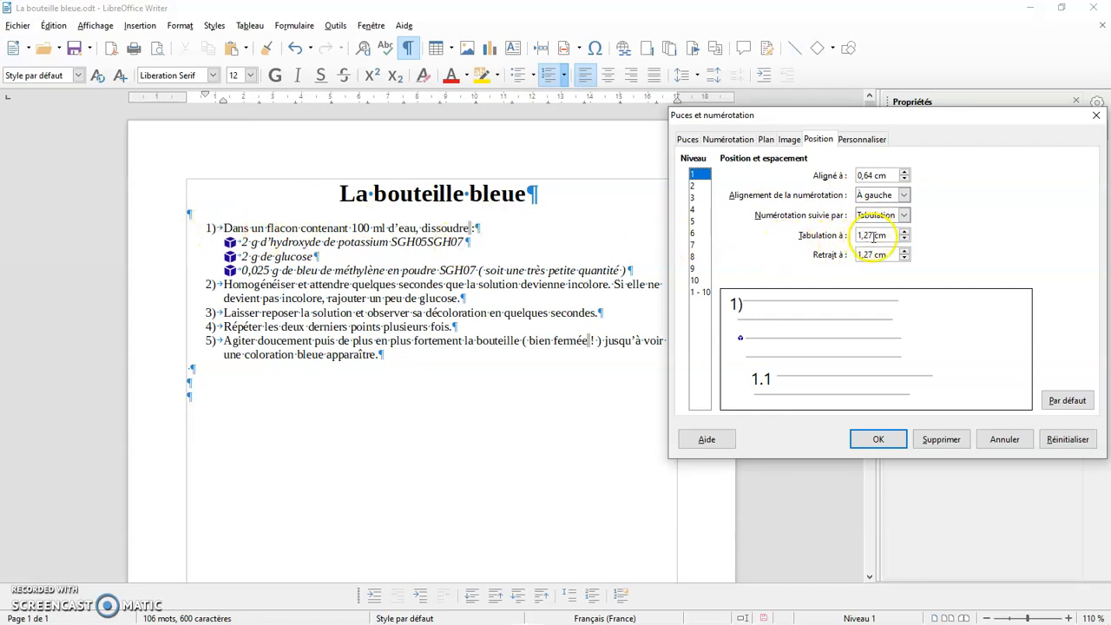
left_click_drag(873, 234, 859, 235)
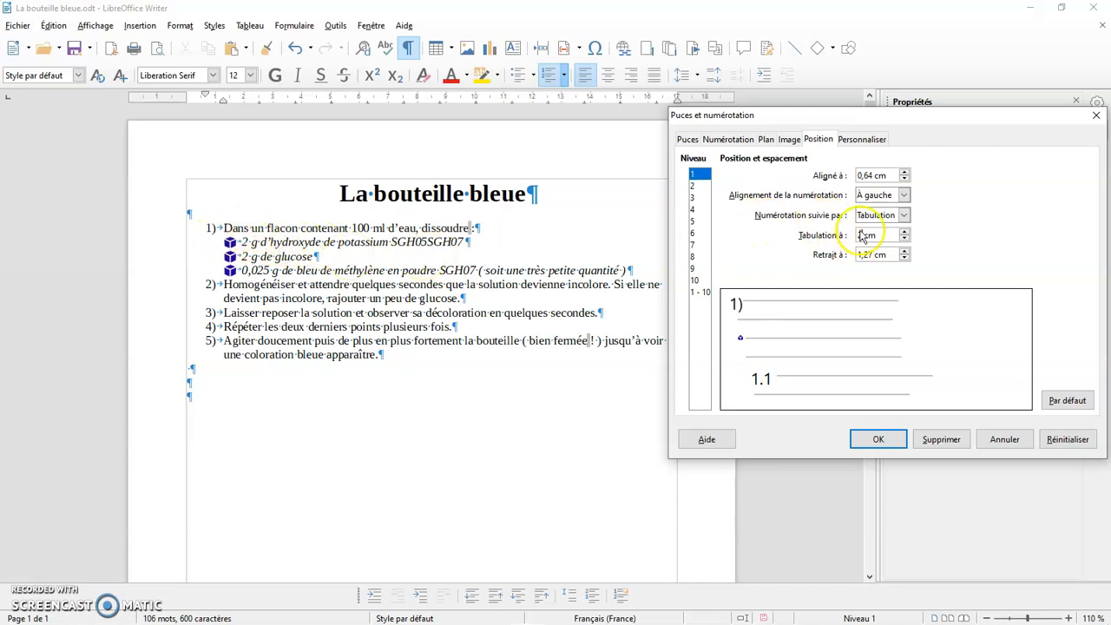
left_click(876, 439)
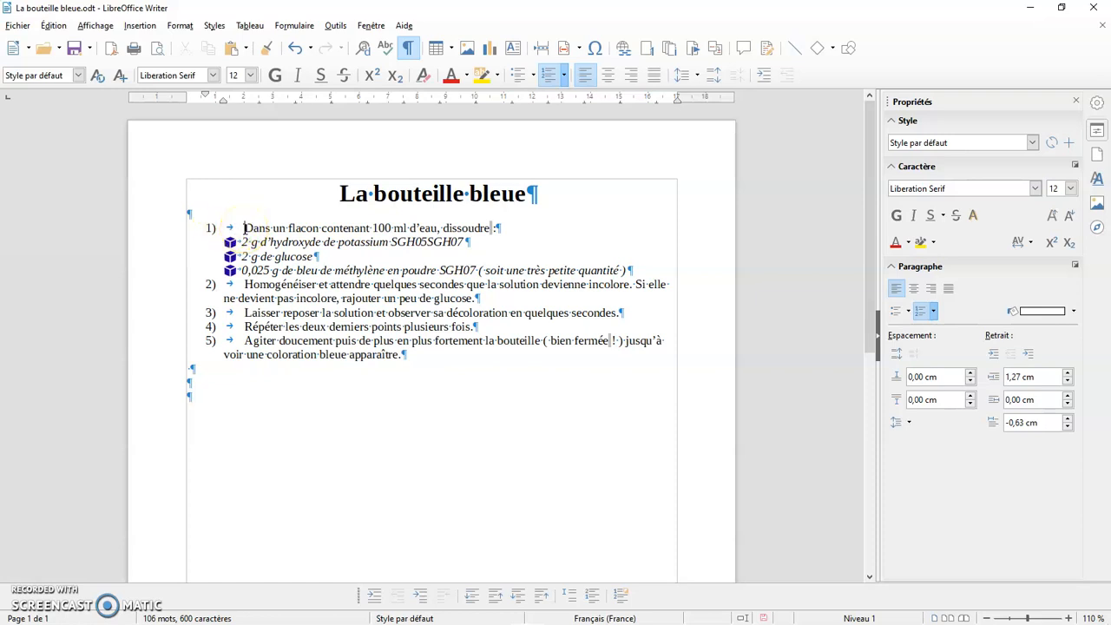
Set the level 1 tab stop (Tabulation à) back to 1,27 cm and place the cursor at the start of item 1
left_click(620, 594)
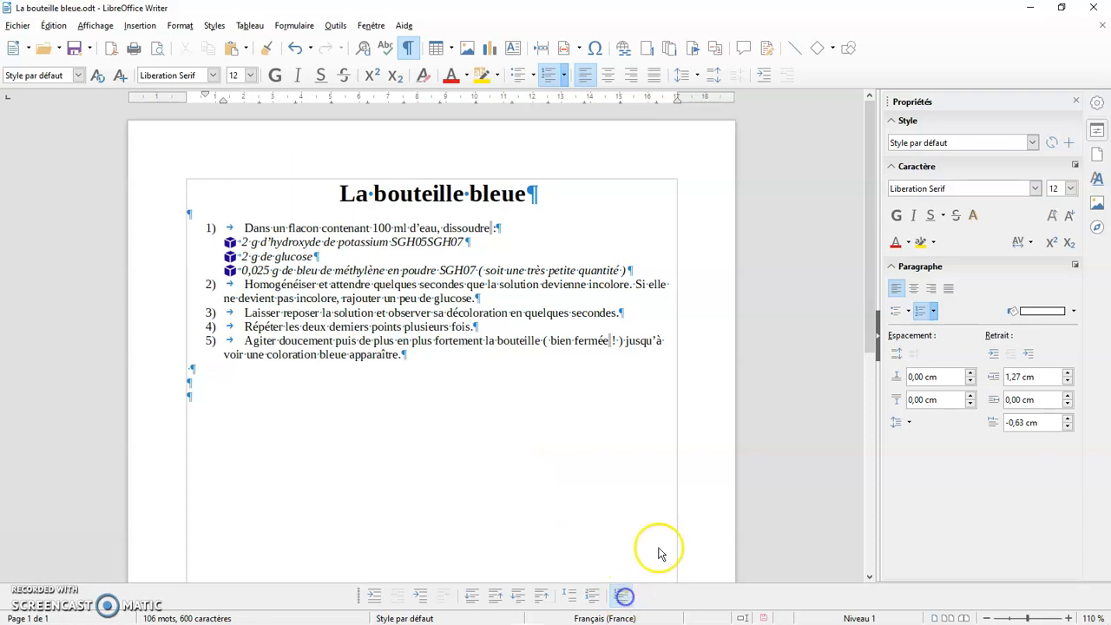
double_click(871, 230)
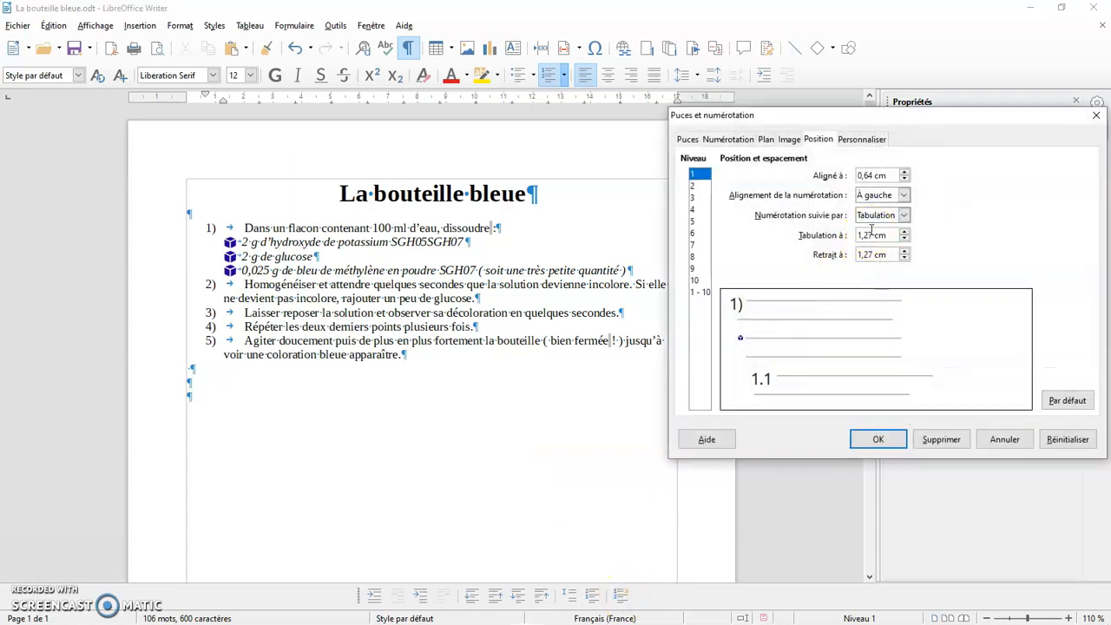
left_click(889, 234)
left_click(894, 439)
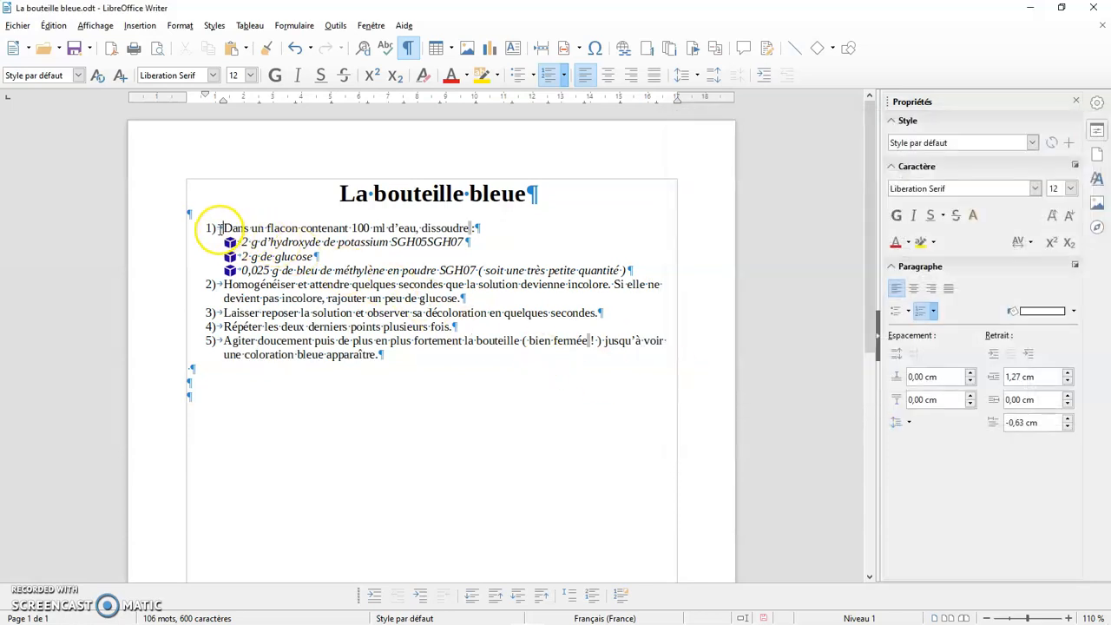
left_click(219, 227)
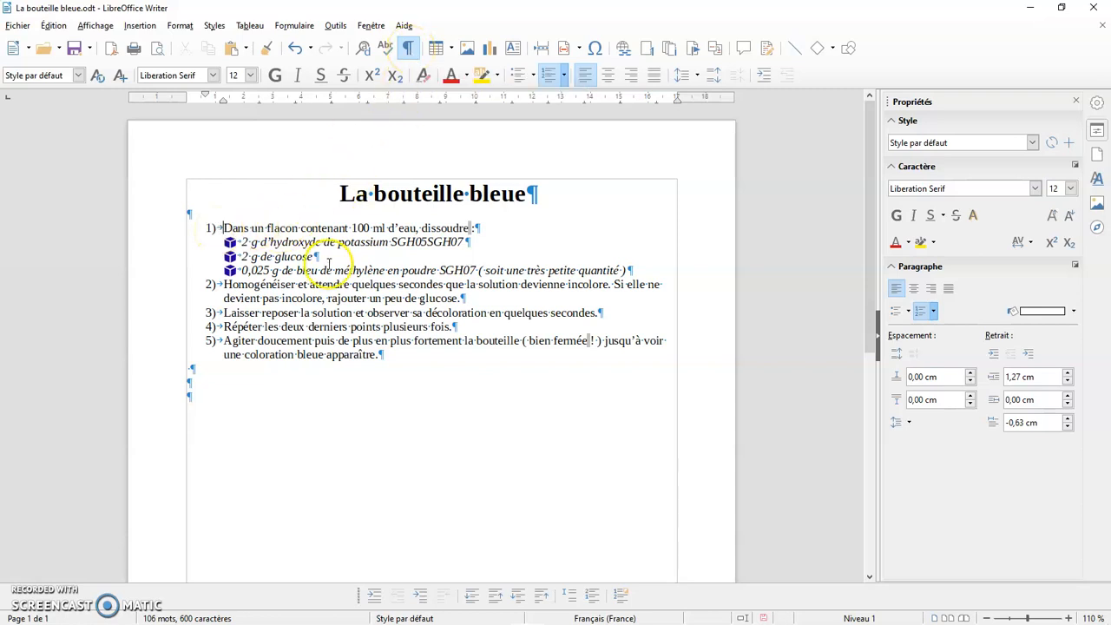
Set the level 1 indent (Retrait à) to 2 cm and check the alignment of item 2's two lines
left_click(621, 595)
left_click(820, 145)
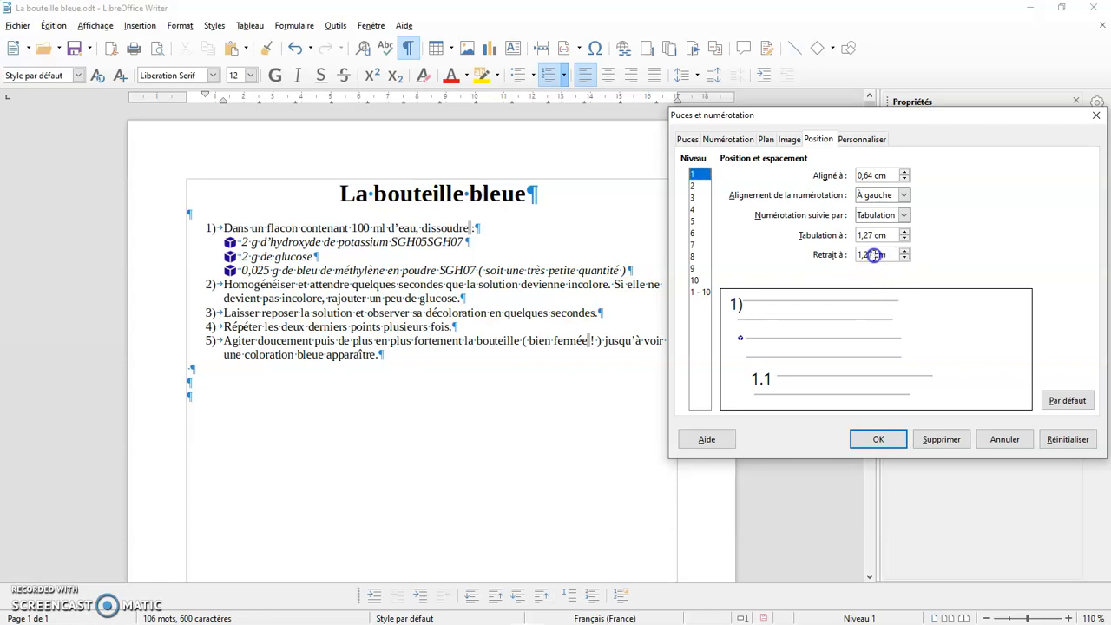
left_click_drag(873, 254, 843, 254)
type("2 cm")
left_click(878, 439)
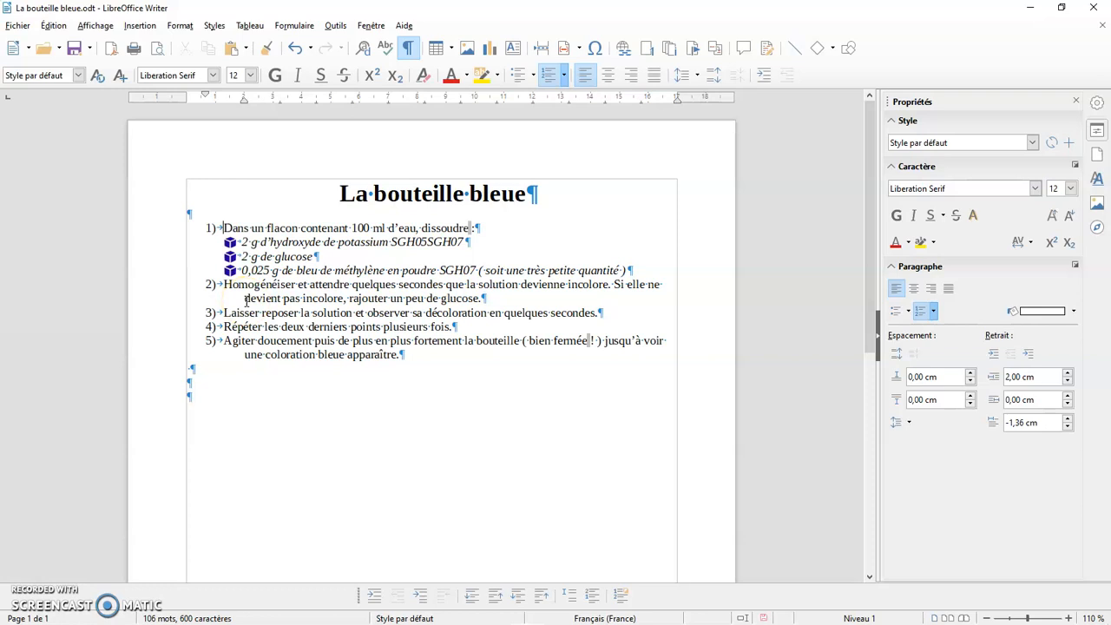
left_click(245, 299)
left_click(224, 286)
Set the level 1 indent (Retrait à) back to 1,27 cm
left_click(619, 595)
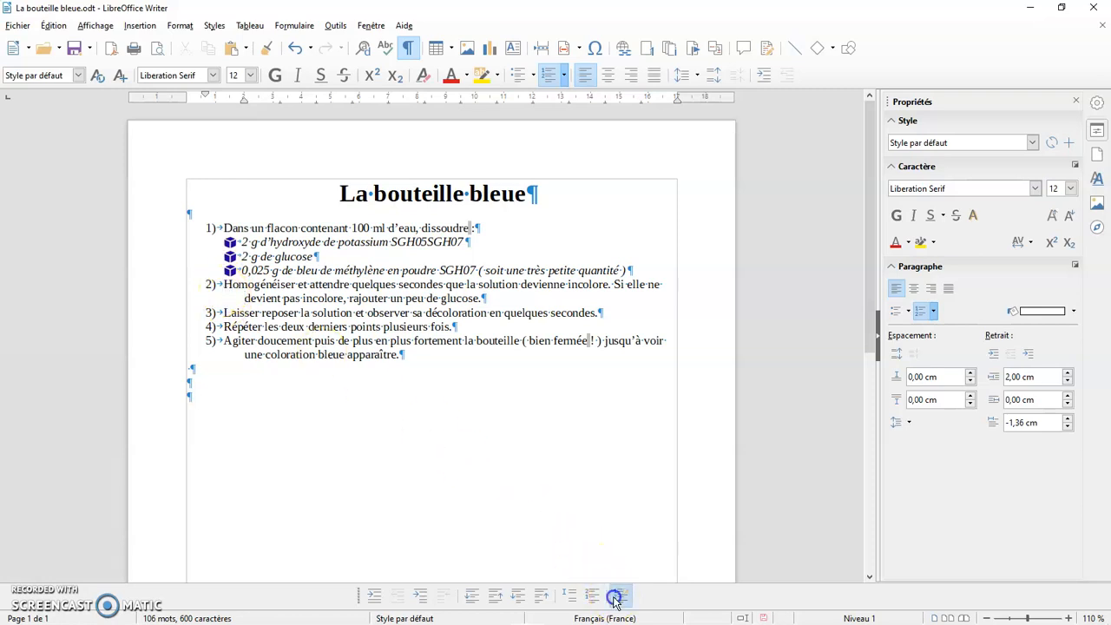
left_click_drag(873, 254, 849, 258)
type("1,27")
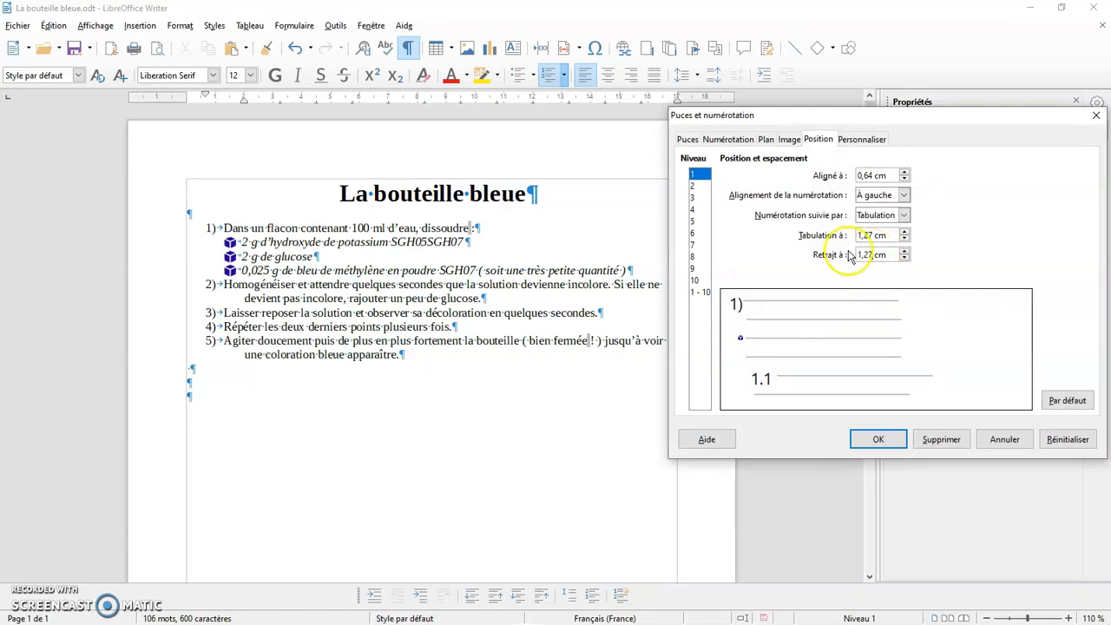
left_click(877, 440)
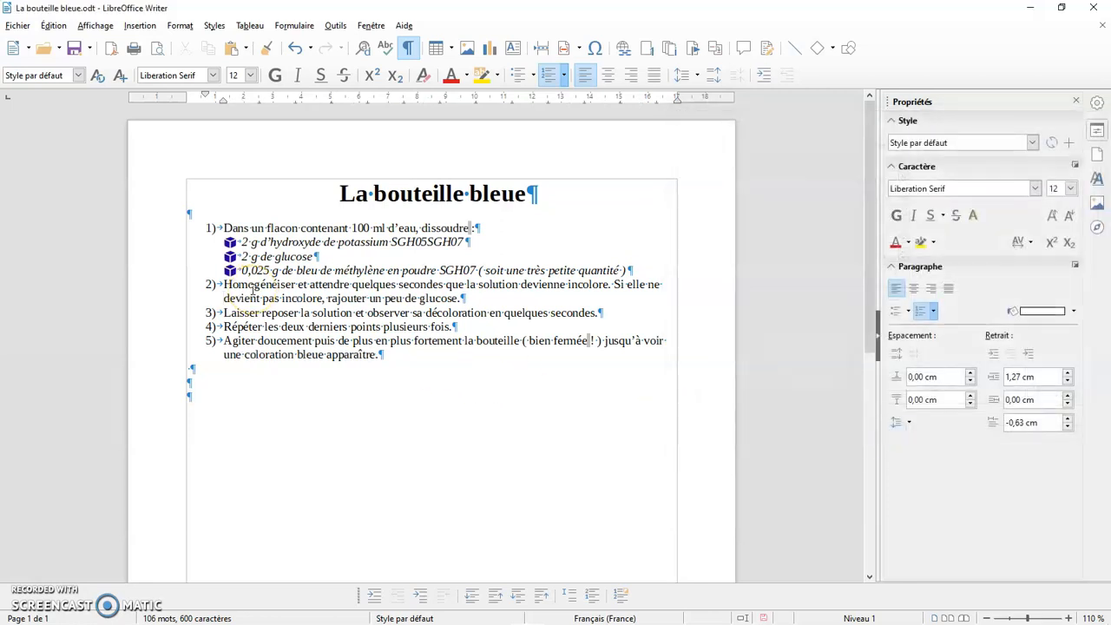
Open the bullets and numbering settings for the list
left_click(621, 594)
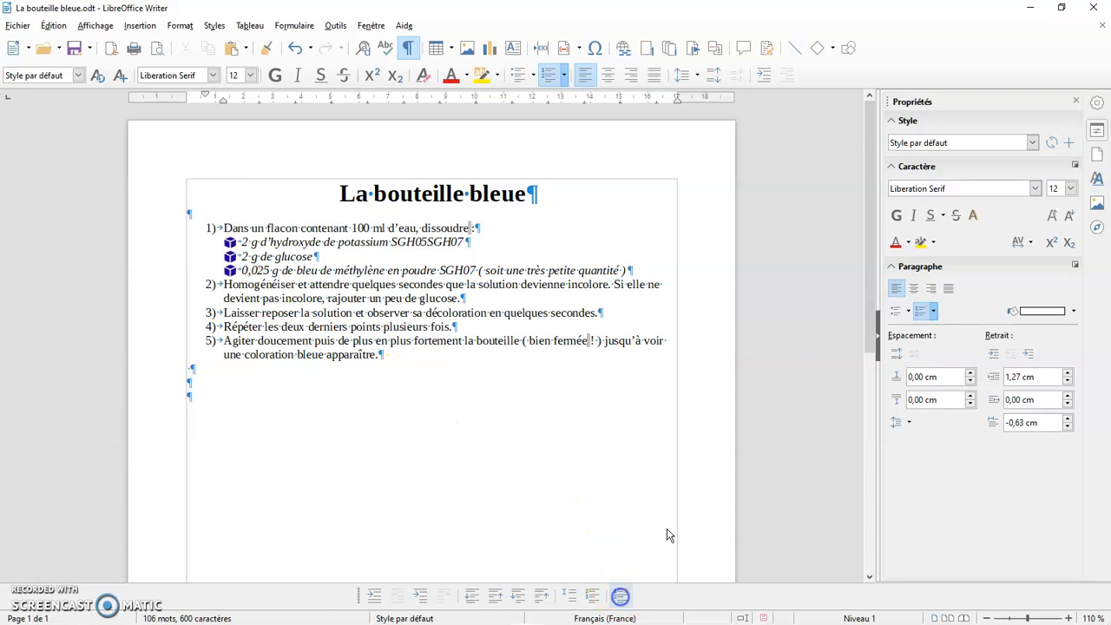